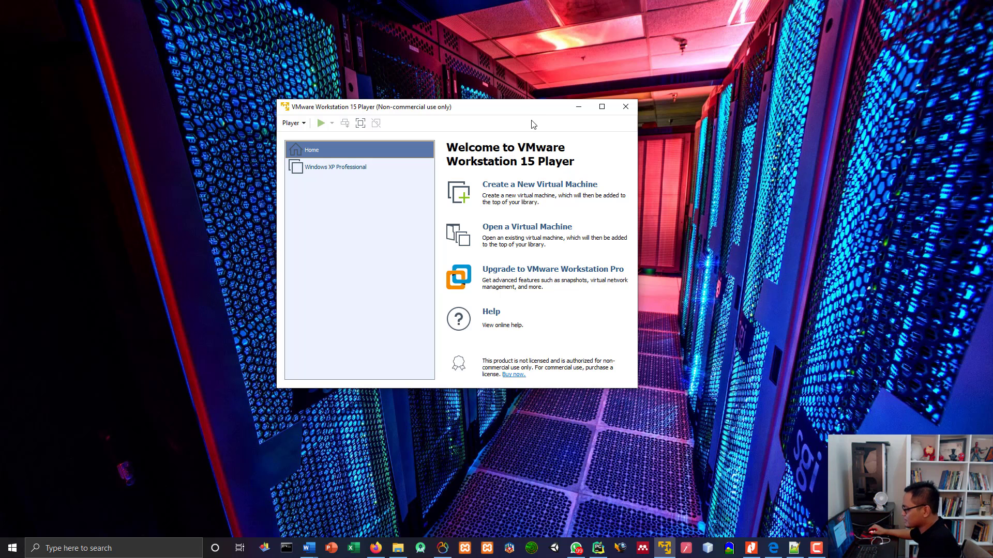
Step: Start a new virtual machine from the disc image Windows 10 RS5 (1809) Build 17763.1158 Update April 2020 x64.iso in D:\master
{"action": "left_click", "coordinate": [549, 189]}
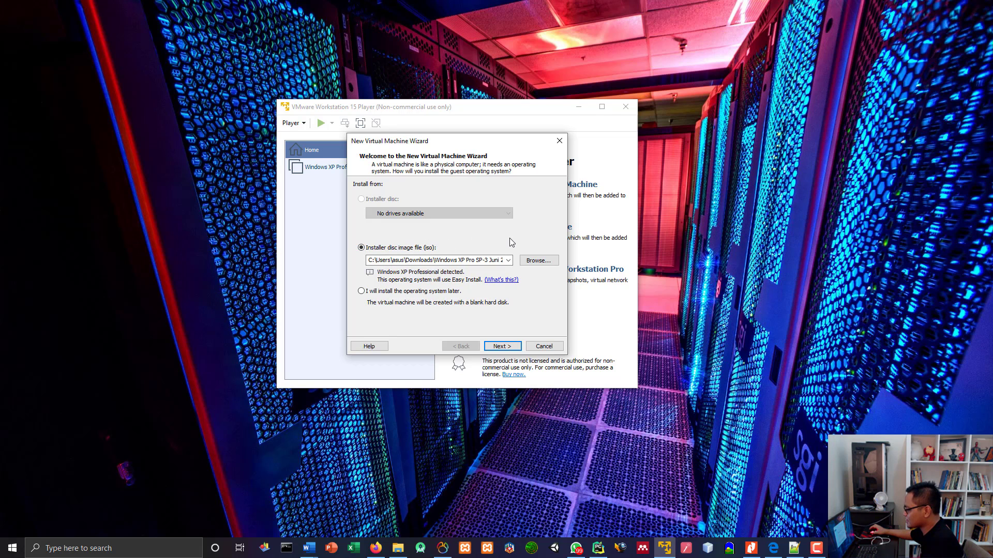
{"action": "left_click", "coordinate": [533, 261]}
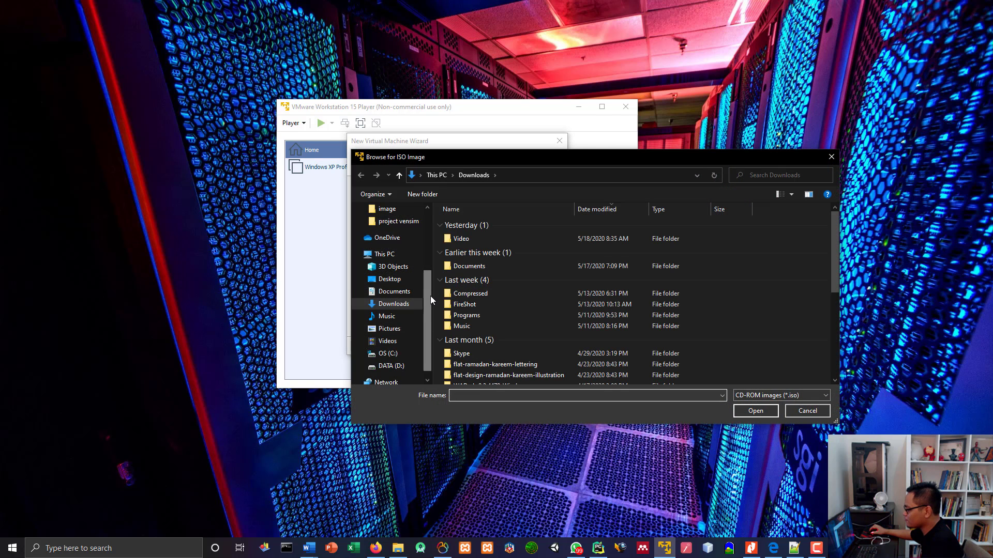
{"action": "scroll", "coordinate": [431, 310], "scroll_direction": "down", "scroll_amount": 1}
{"action": "left_click", "coordinate": [394, 354]}
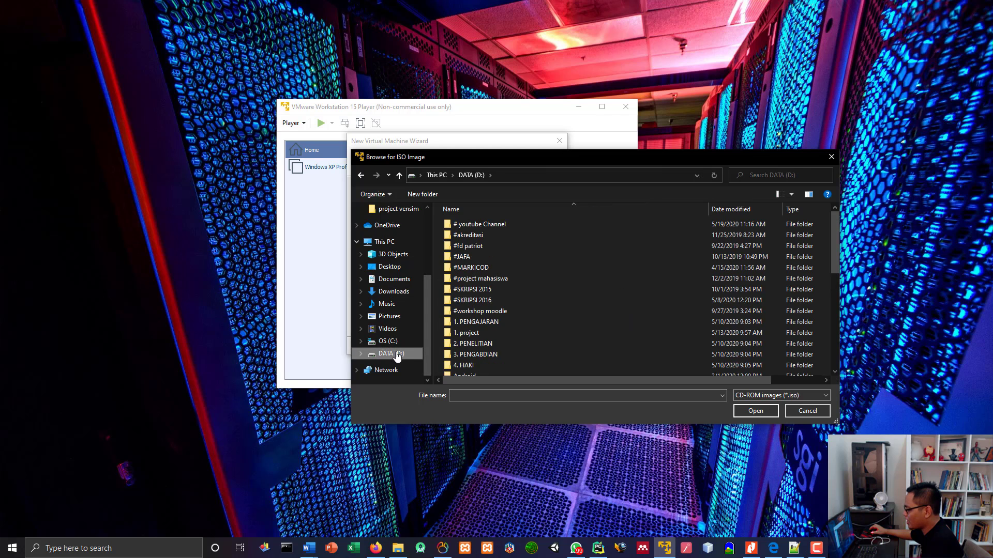
{"action": "scroll", "coordinate": [518, 289], "scroll_direction": "down", "scroll_amount": 5}
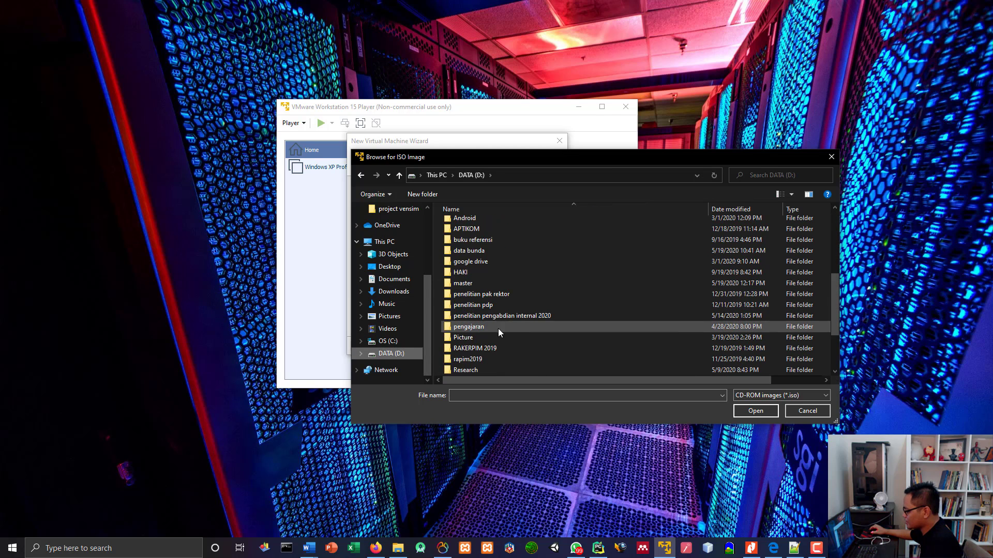
{"action": "double_click", "coordinate": [477, 284]}
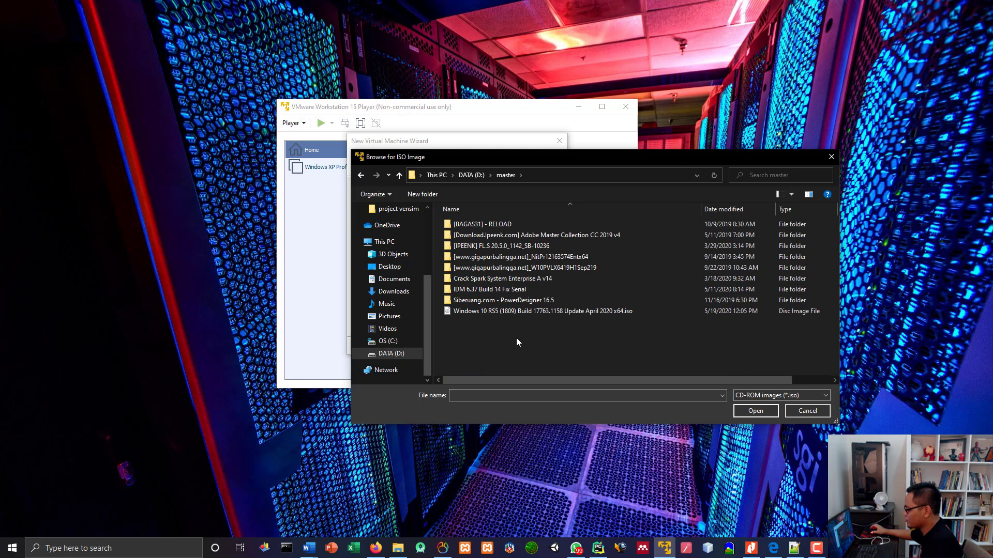
{"action": "left_click", "coordinate": [504, 311]}
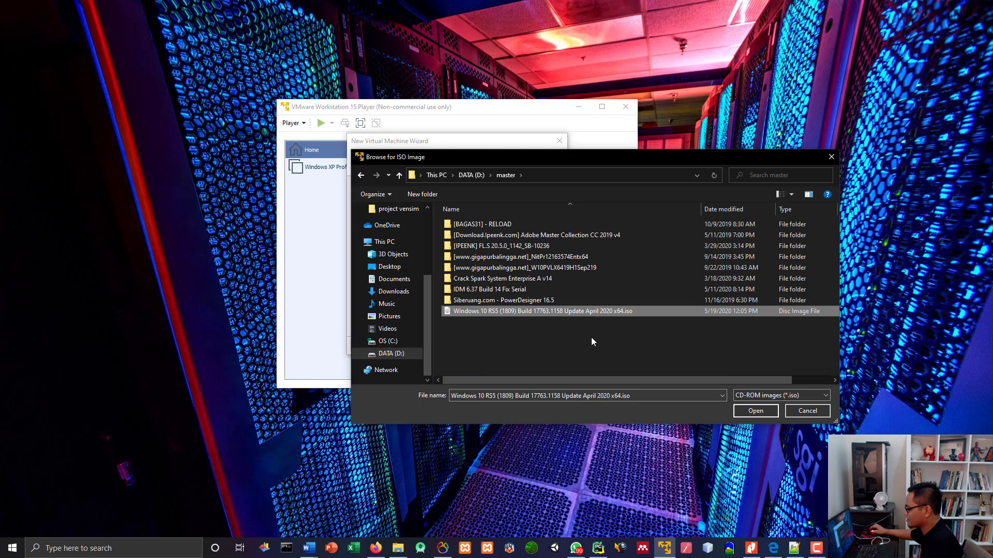
{"action": "left_click", "coordinate": [744, 411]}
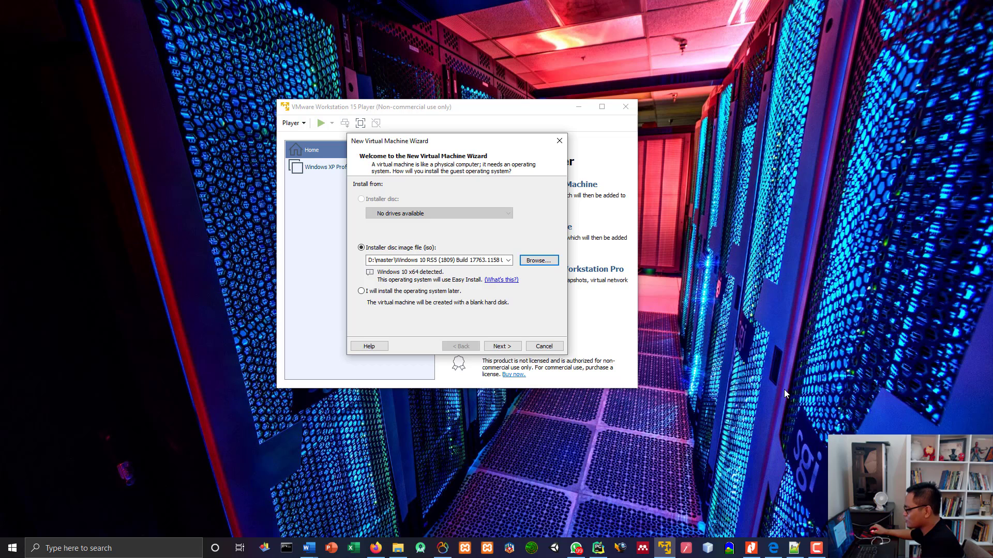
{"action": "left_click", "coordinate": [512, 347]}
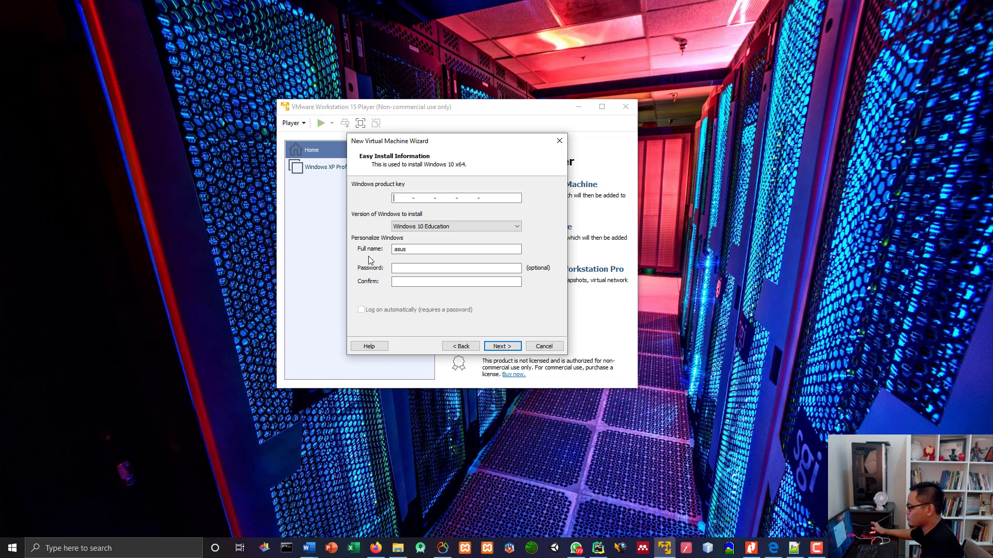
Step: Choose Windows 10 Pro as the version to install without a product key, and accept the suggested virtual machine name and location
{"action": "left_click", "coordinate": [412, 250]}
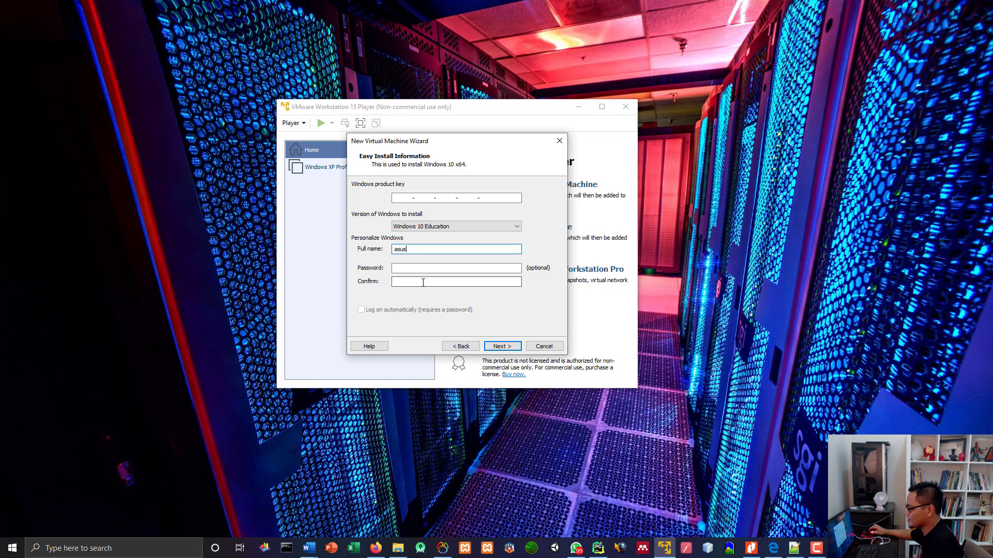
{"action": "left_click", "coordinate": [426, 228]}
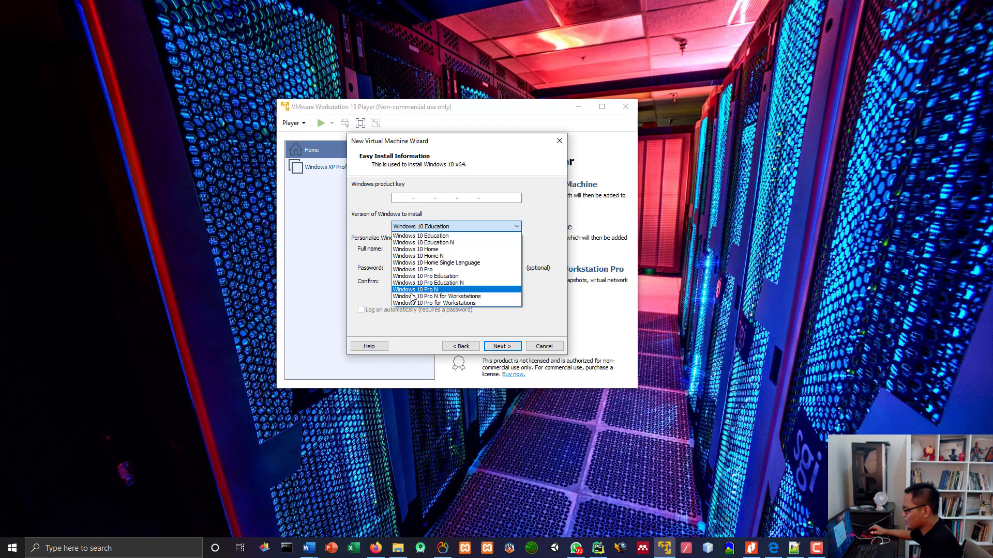
{"action": "left_click", "coordinate": [416, 269]}
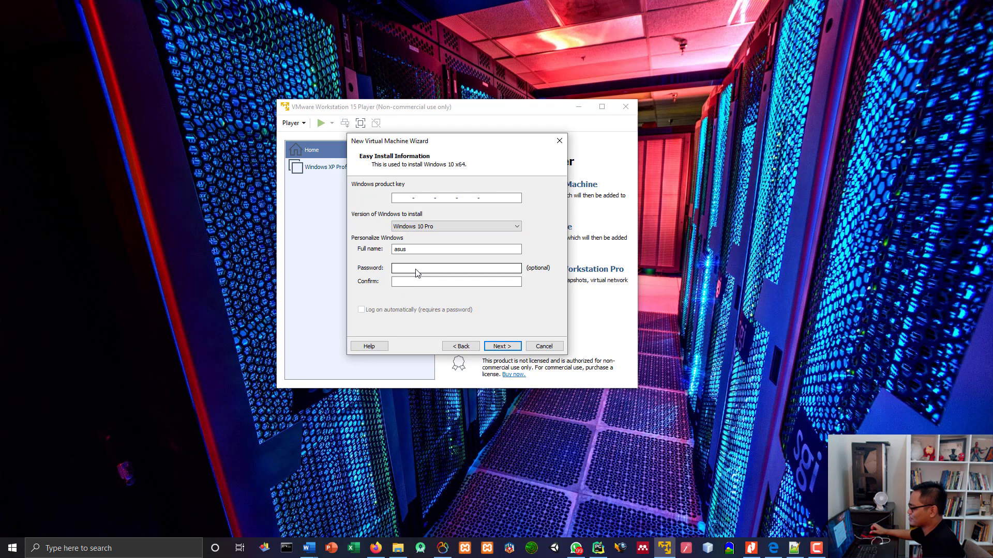
{"action": "left_click", "coordinate": [500, 347]}
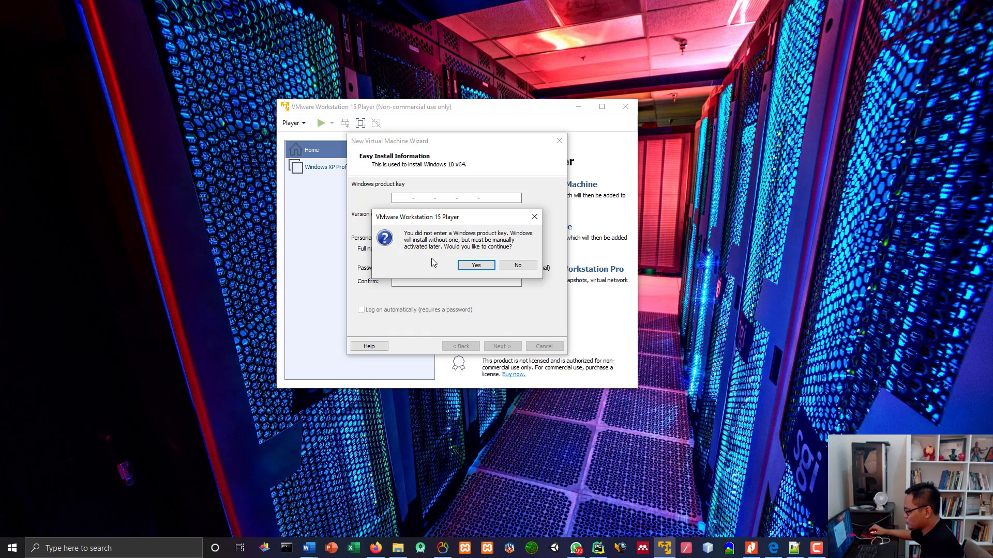
{"action": "left_click", "coordinate": [475, 265]}
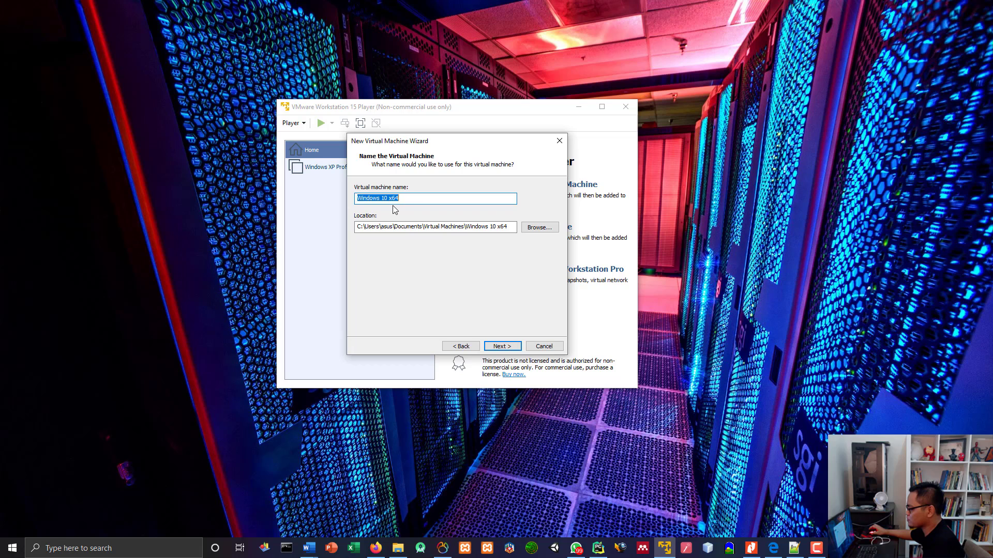
{"action": "left_click", "coordinate": [491, 346]}
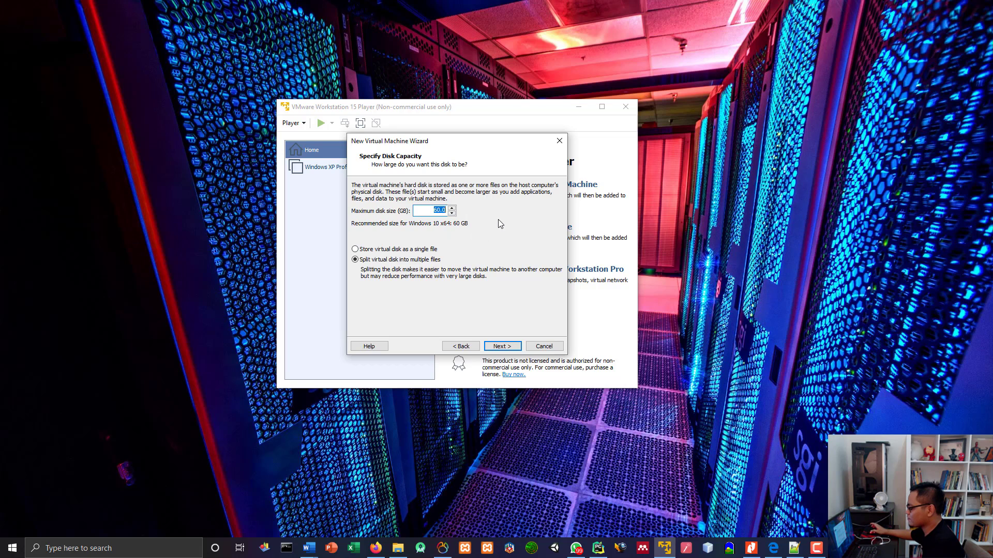
Step: Check the drives' free space in File Explorer, then set the virtual machine's maximum disk size to 40 GB, split into multiple files
{"action": "left_click", "coordinate": [398, 548]}
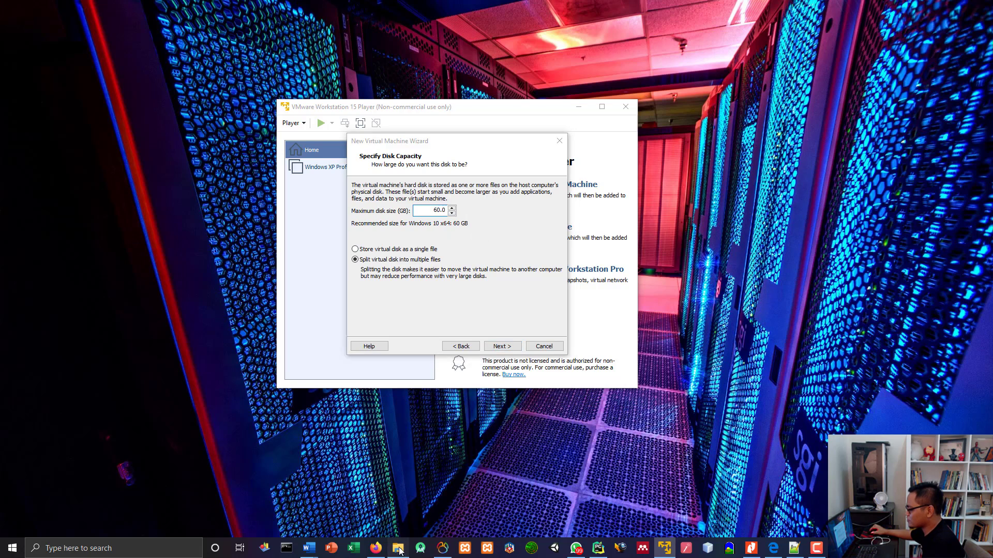
{"action": "left_click", "coordinate": [32, 254]}
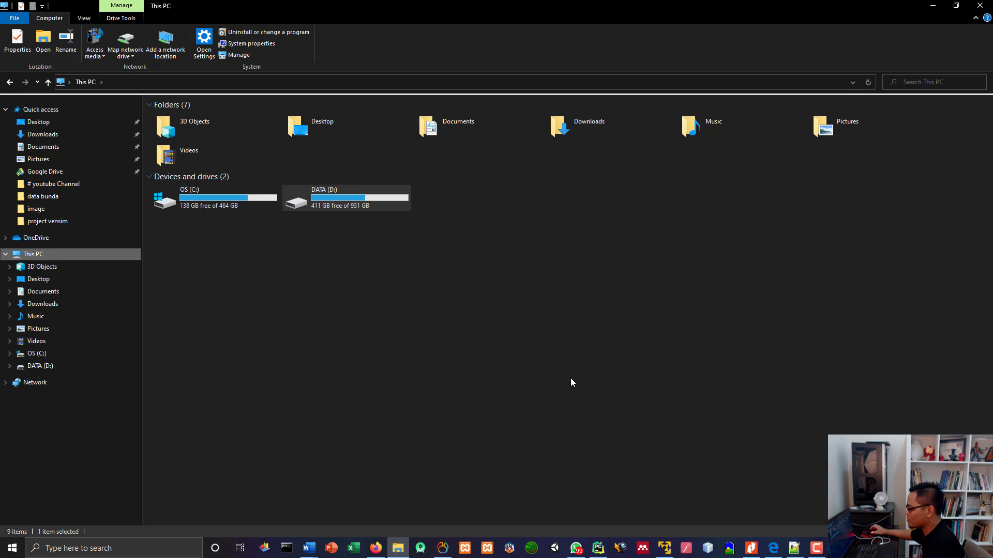
{"action": "left_click", "coordinate": [401, 551]}
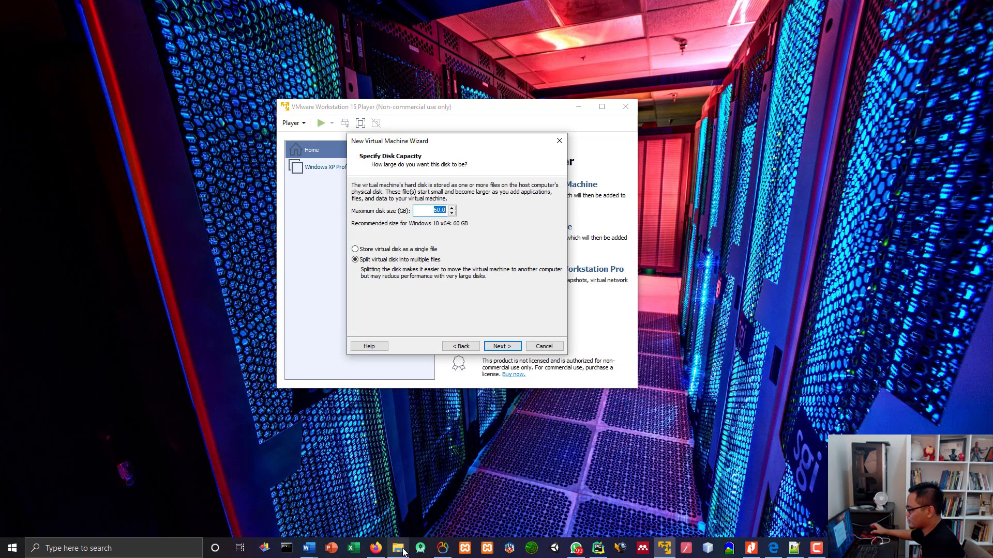
{"action": "left_click", "coordinate": [451, 207]}
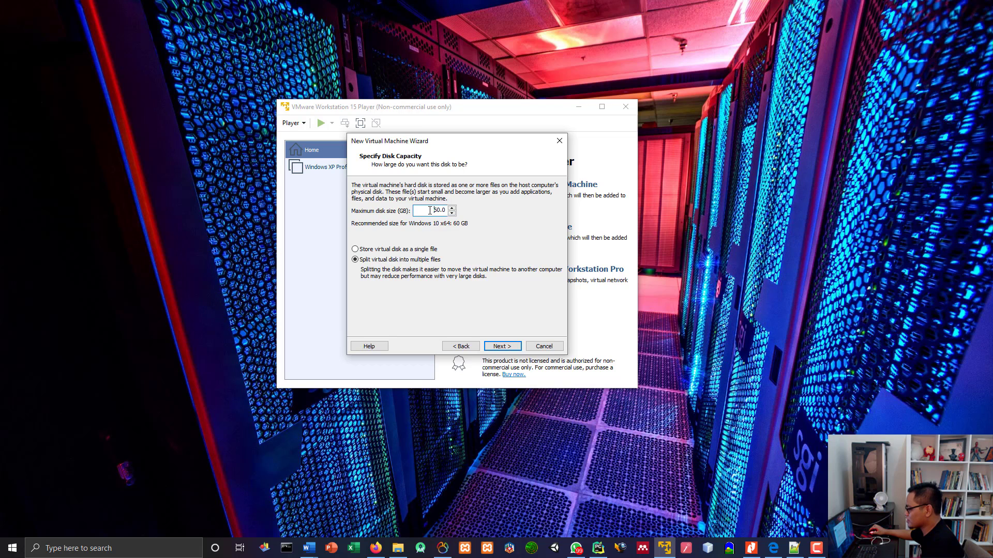
{"action": "left_click", "coordinate": [451, 213]}
{"action": "type", "text": "40"}
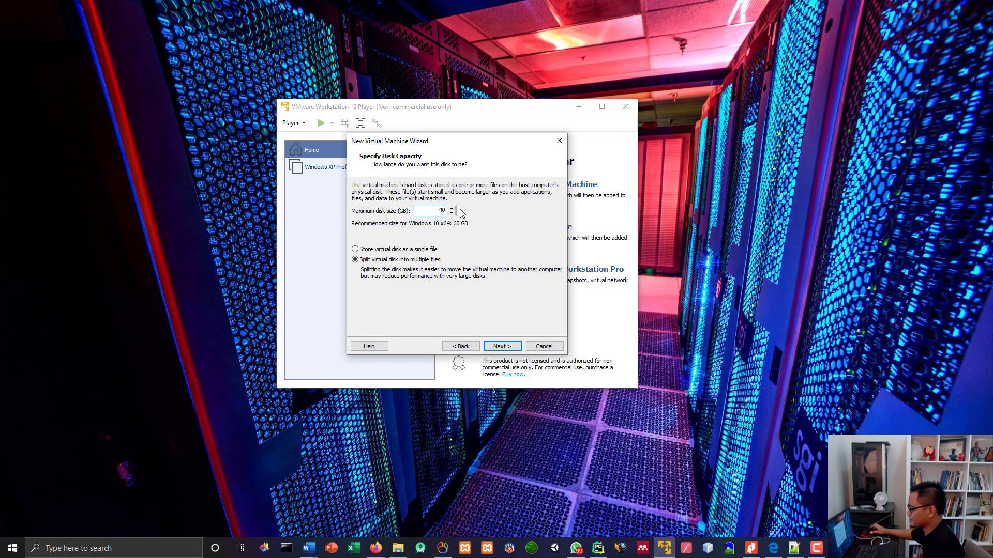
{"action": "left_click", "coordinate": [500, 348]}
{"action": "left_click", "coordinate": [500, 348]}
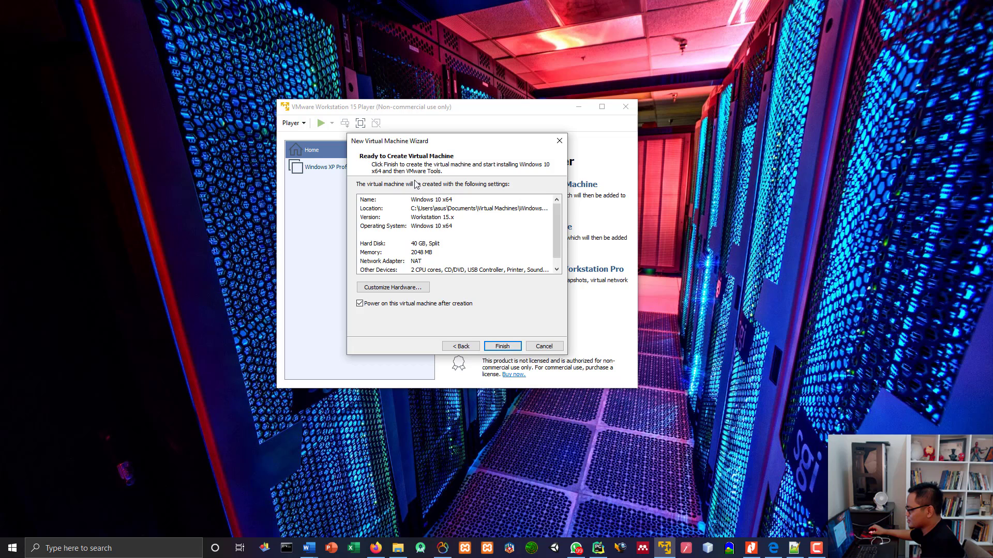
Step: Review the virtual machine's settings summary and customize its hardware to use 8192 MB of memory
{"action": "scroll", "coordinate": [443, 226], "scroll_direction": "down", "scroll_amount": 1}
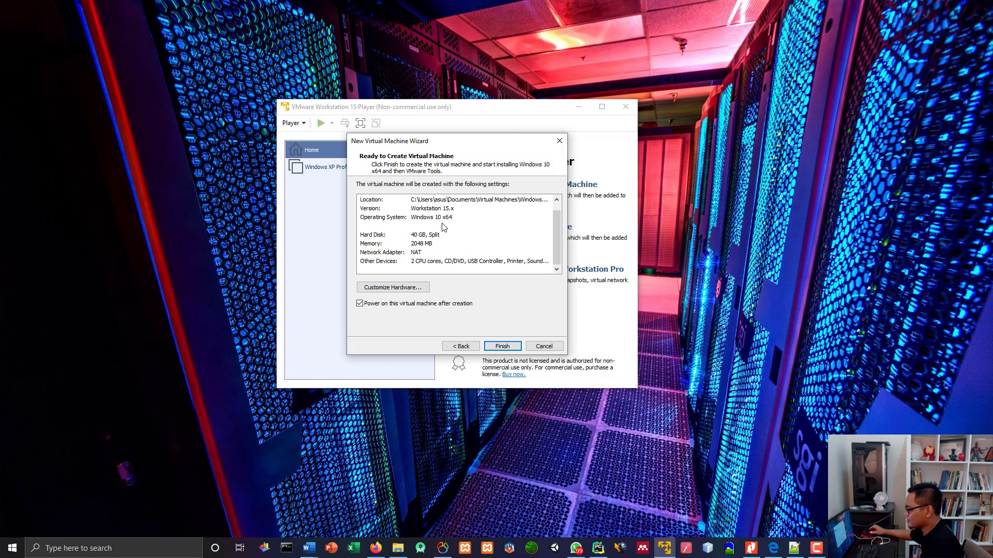
{"action": "scroll", "coordinate": [501, 266], "scroll_direction": "up", "scroll_amount": 1}
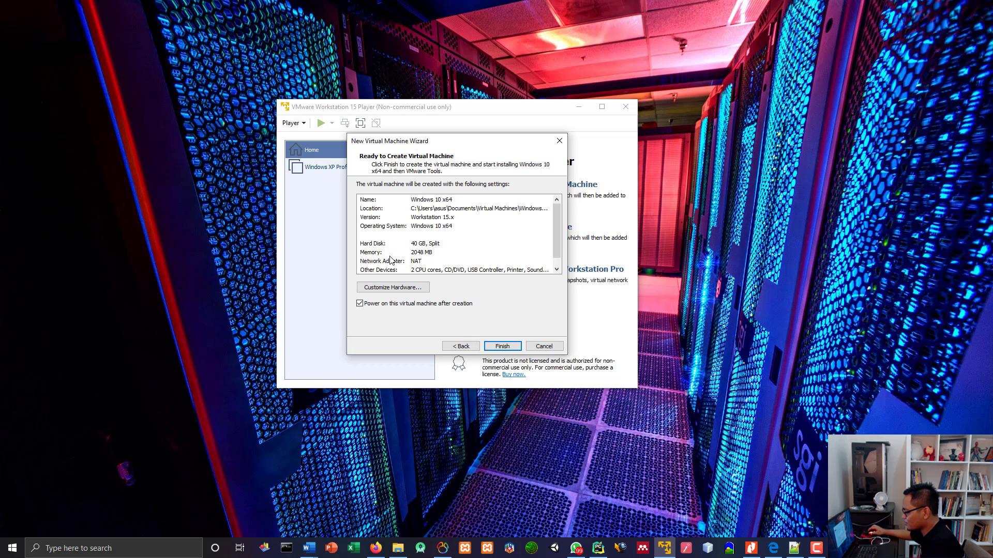
{"action": "left_click", "coordinate": [460, 346]}
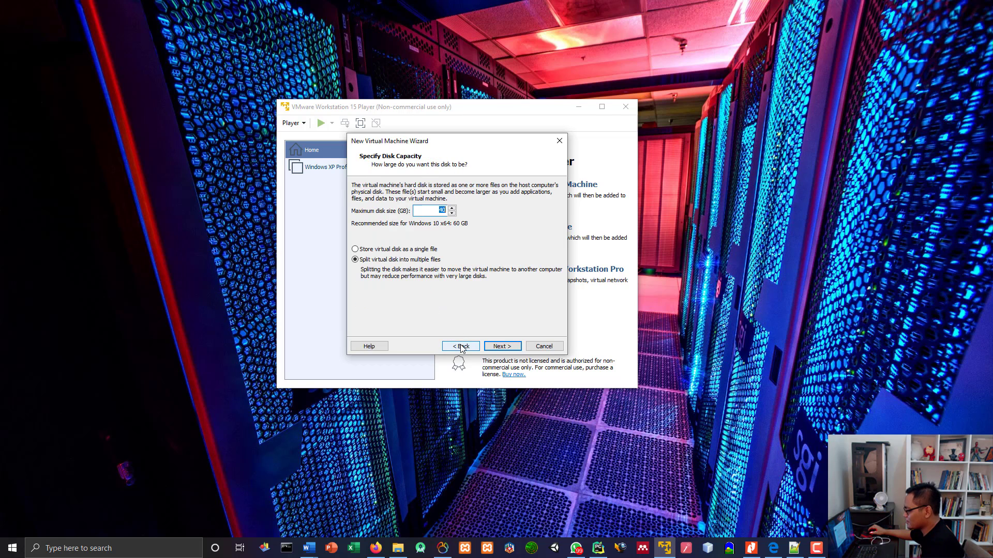
{"action": "left_click", "coordinate": [489, 347]}
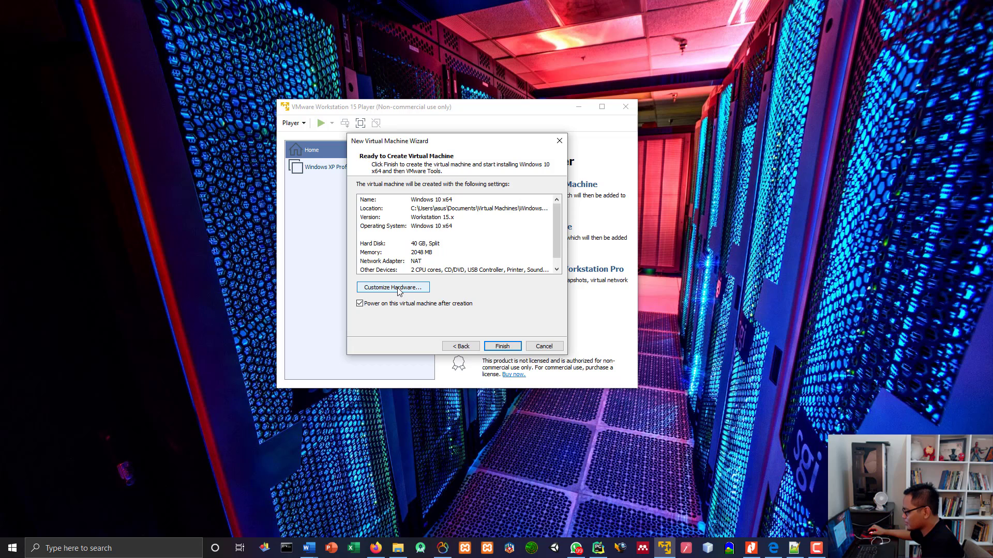
{"action": "left_click", "coordinate": [398, 290]}
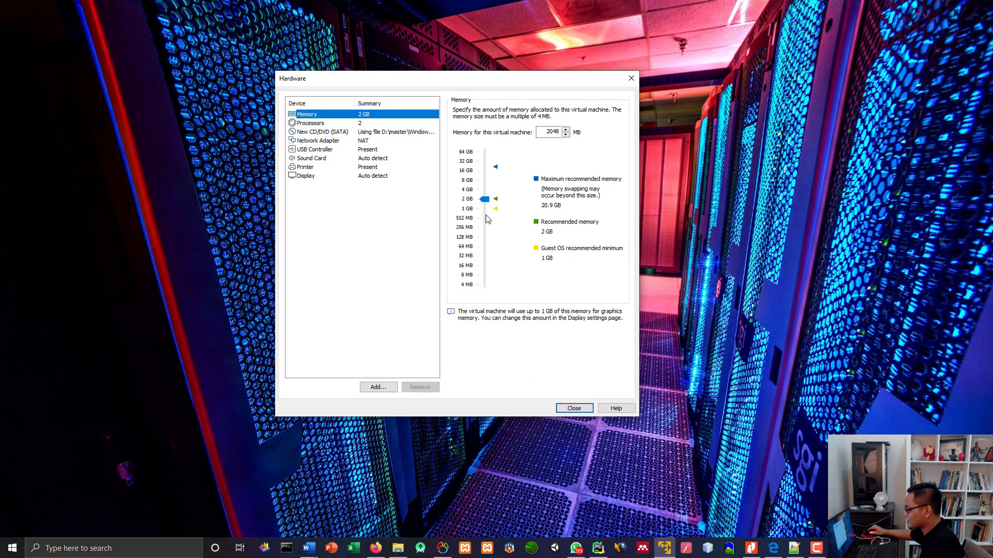
{"action": "left_click_drag", "start_coordinate": [485, 200], "coordinate": [486, 179]}
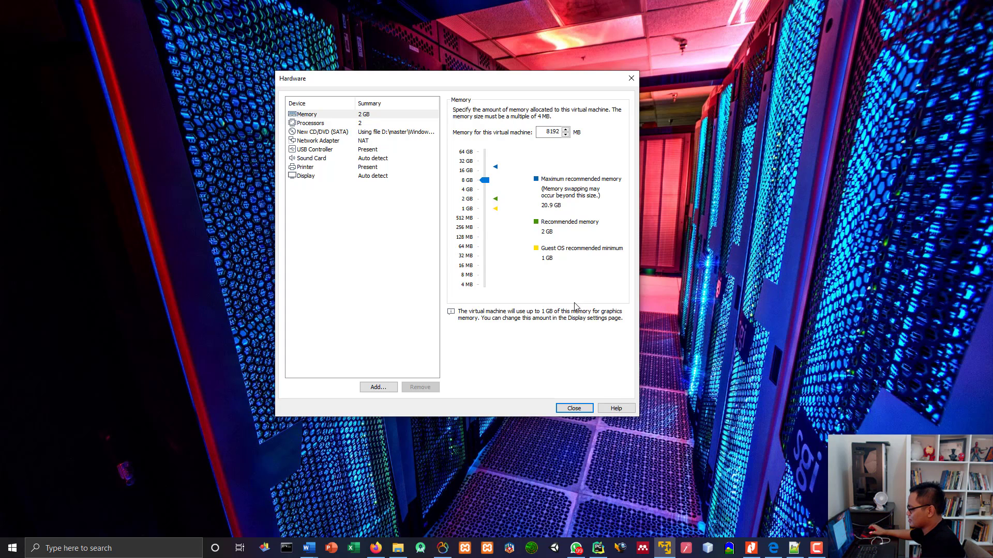
Step: Give the virtual machine 4 processor cores and enable VT-x/EPT or AMD-V/RVI, CPU performance counter and IOMMU virtualization
{"action": "left_click", "coordinate": [314, 125]}
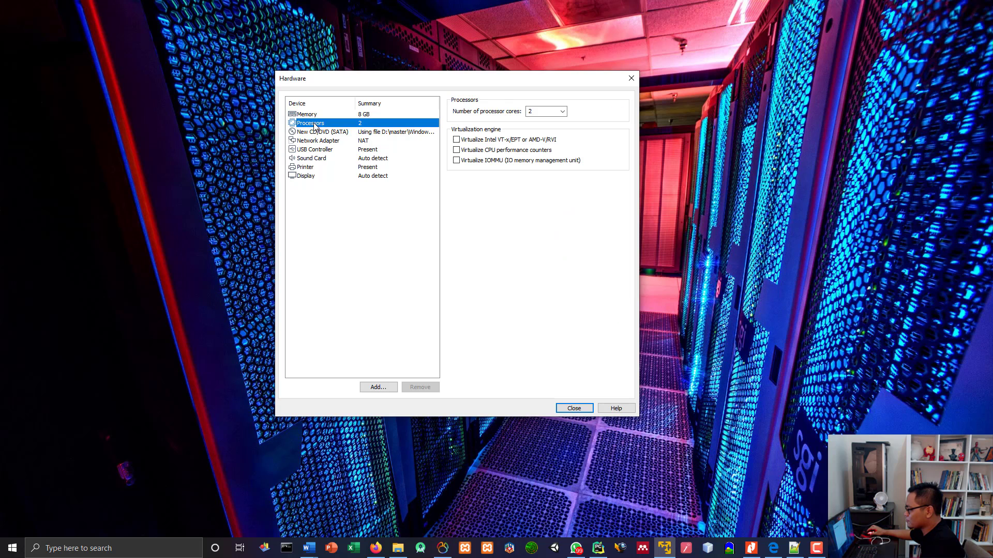
{"action": "left_click", "coordinate": [562, 112]}
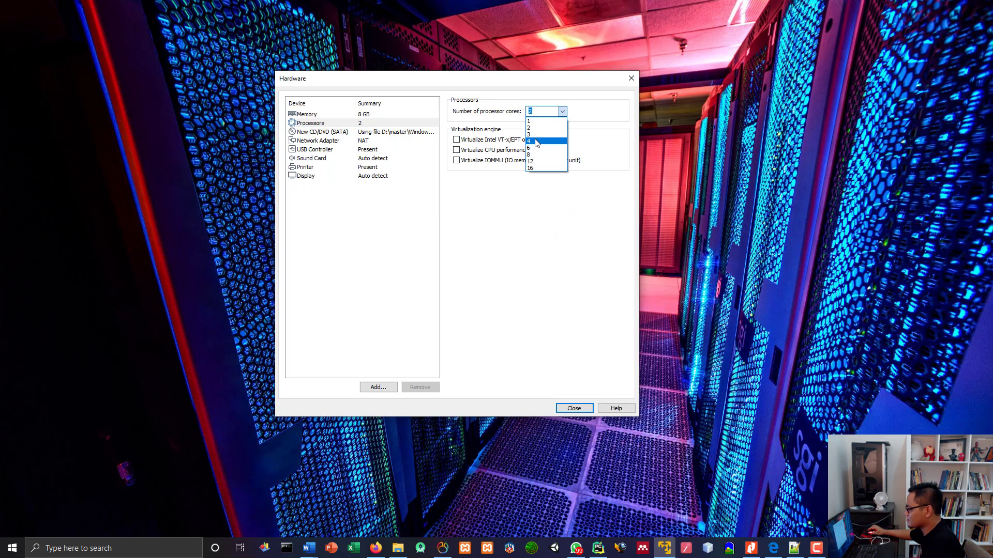
{"action": "left_click", "coordinate": [536, 142]}
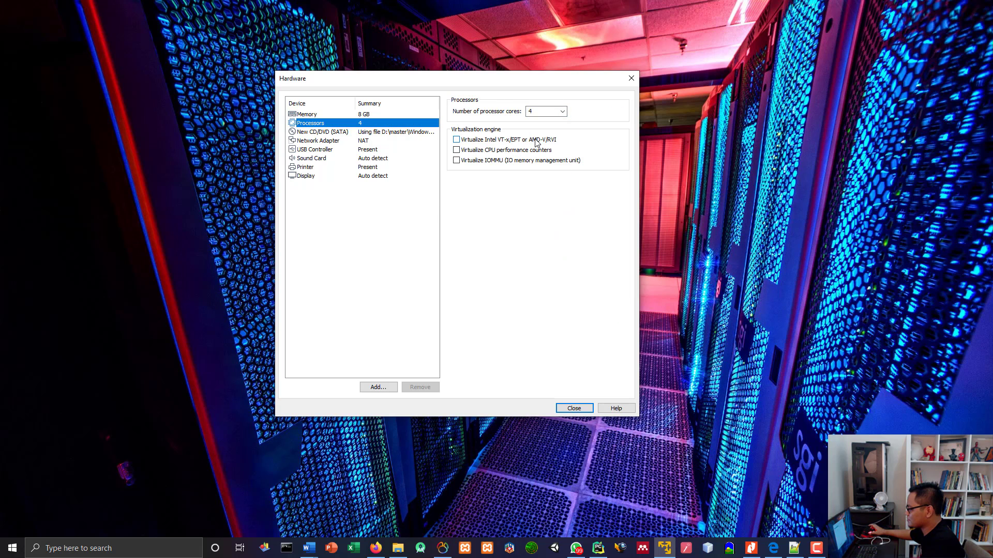
{"action": "left_click", "coordinate": [456, 139]}
{"action": "left_click", "coordinate": [456, 150]}
{"action": "left_click", "coordinate": [456, 160]}
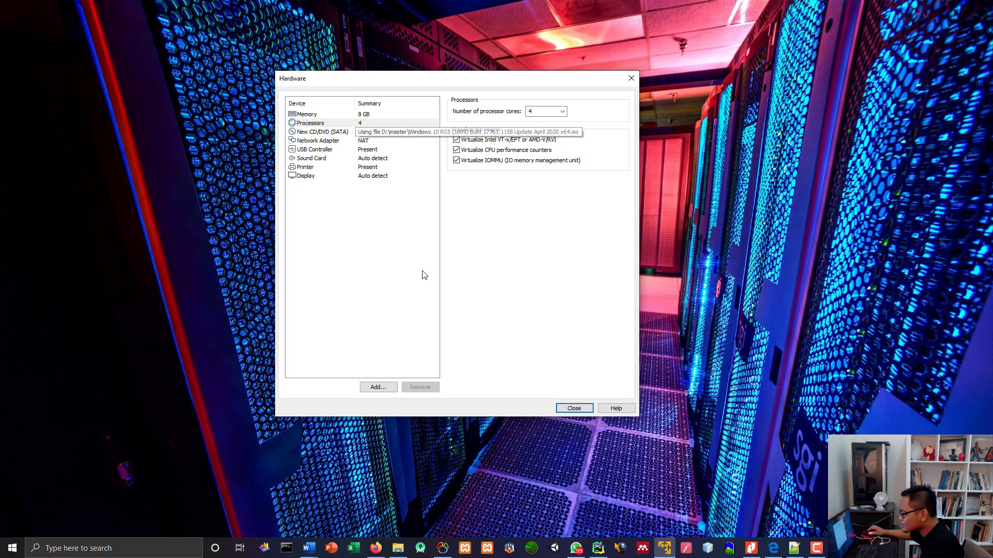
{"action": "left_click", "coordinate": [573, 409]}
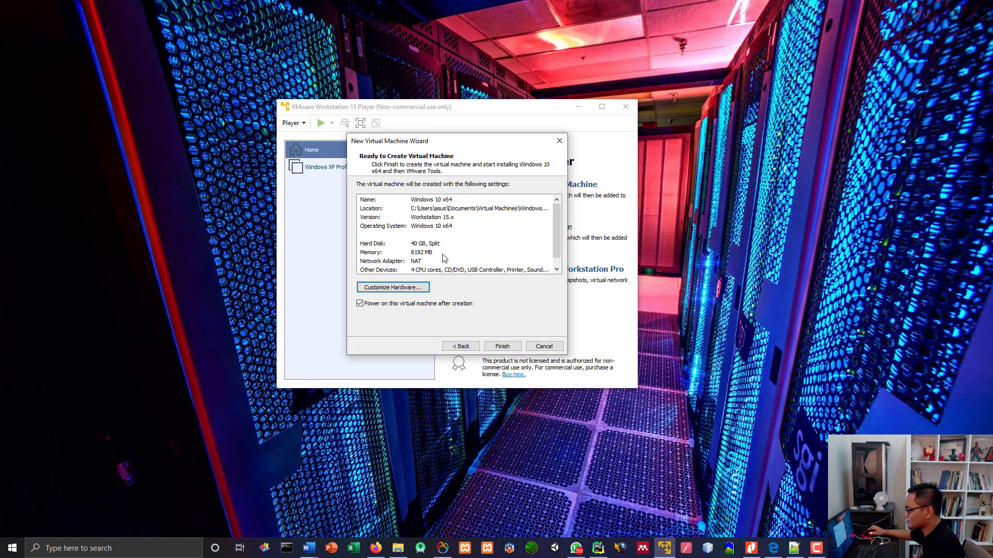
Step: Finish creating the virtual machine so it powers on, and download and install VMware Tools for Windows Vista and later
{"action": "scroll", "coordinate": [437, 264], "scroll_direction": "down", "scroll_amount": 1}
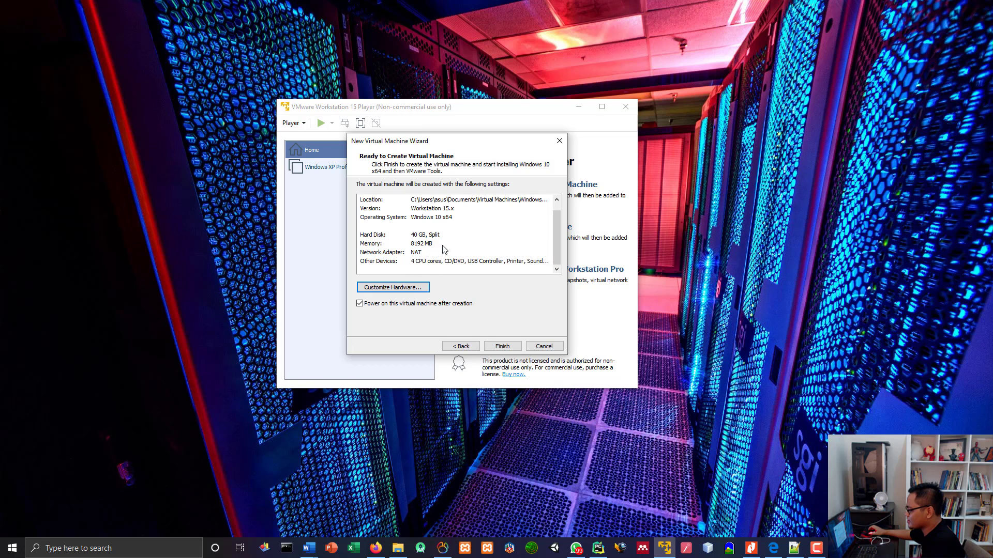
{"action": "scroll", "coordinate": [444, 249], "scroll_direction": "up", "scroll_amount": 1}
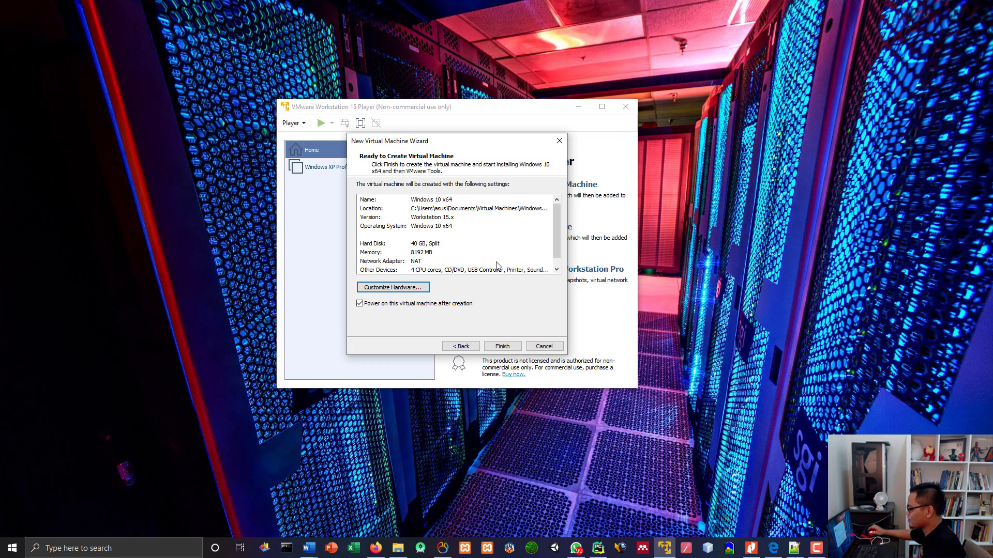
{"action": "left_click", "coordinate": [500, 347]}
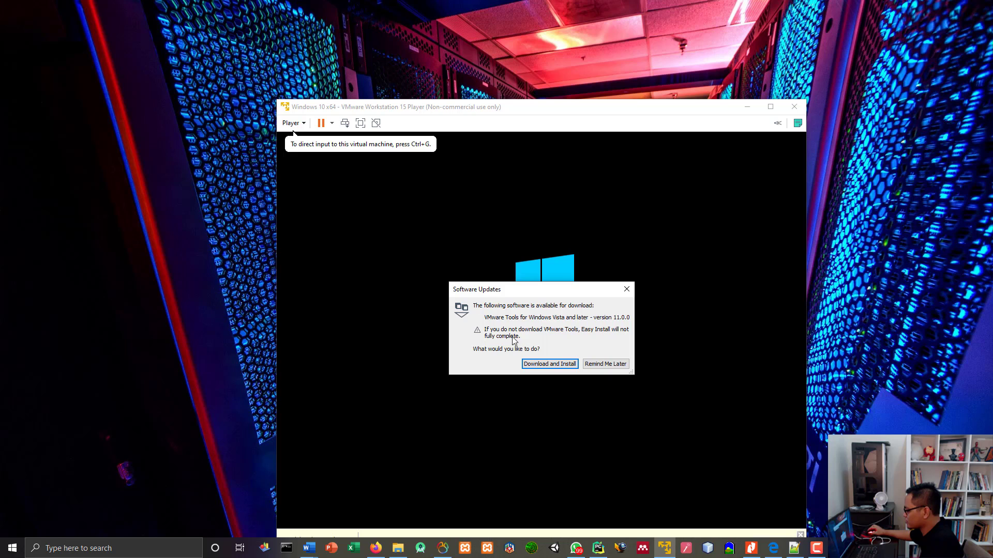
{"action": "left_click", "coordinate": [529, 364]}
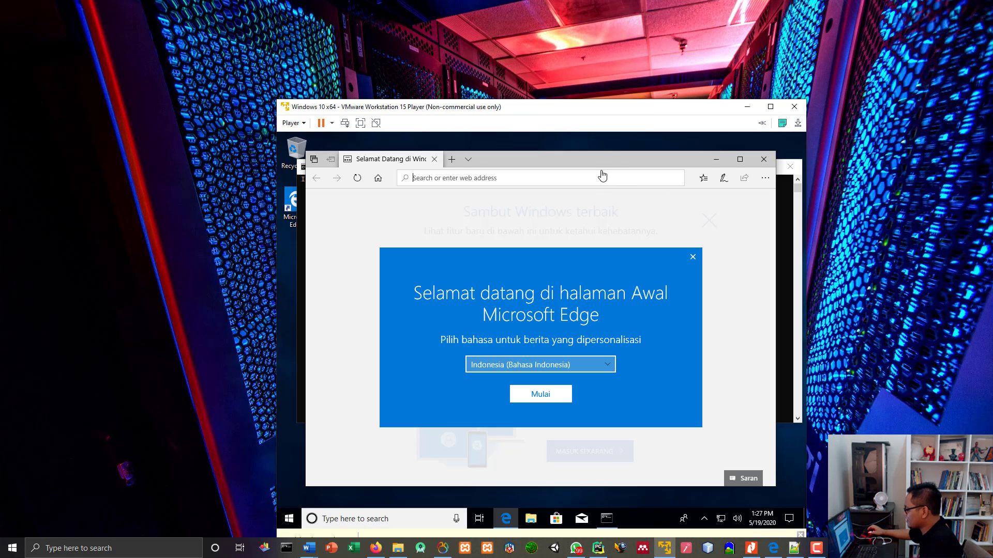
Step: Maximize the virtual machine's window and switch it to full-screen mode
{"action": "left_click", "coordinate": [771, 107]}
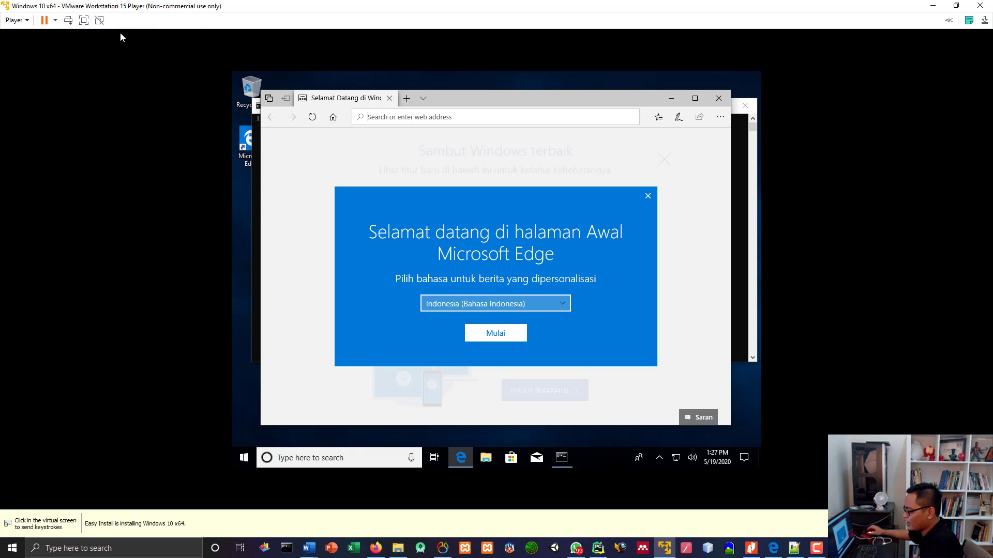
{"action": "left_click", "coordinate": [82, 21]}
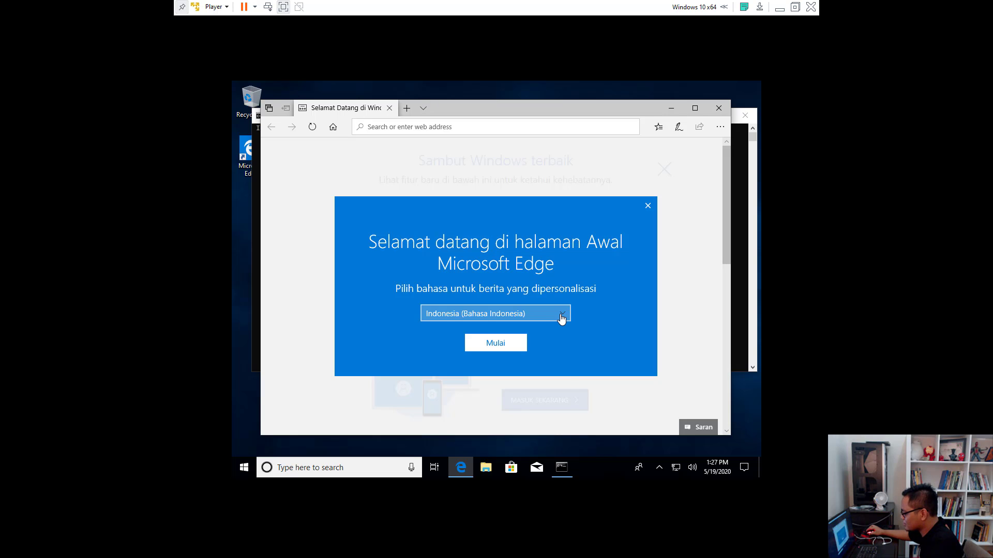
Step: Set the Microsoft Edge start page language to United States (English), close the browser and dismiss the upgrader.exe error
{"action": "left_click", "coordinate": [562, 317]}
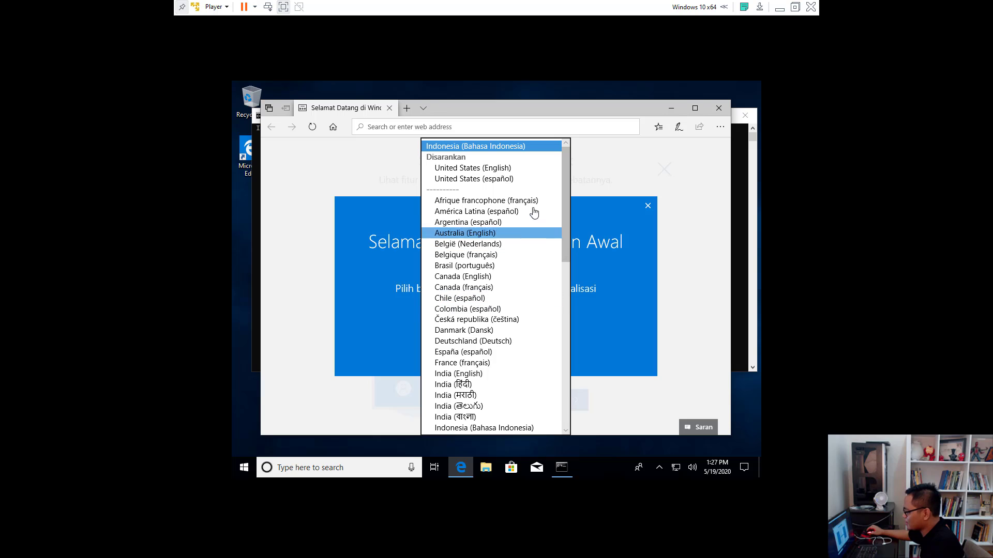
{"action": "left_click", "coordinate": [491, 173]}
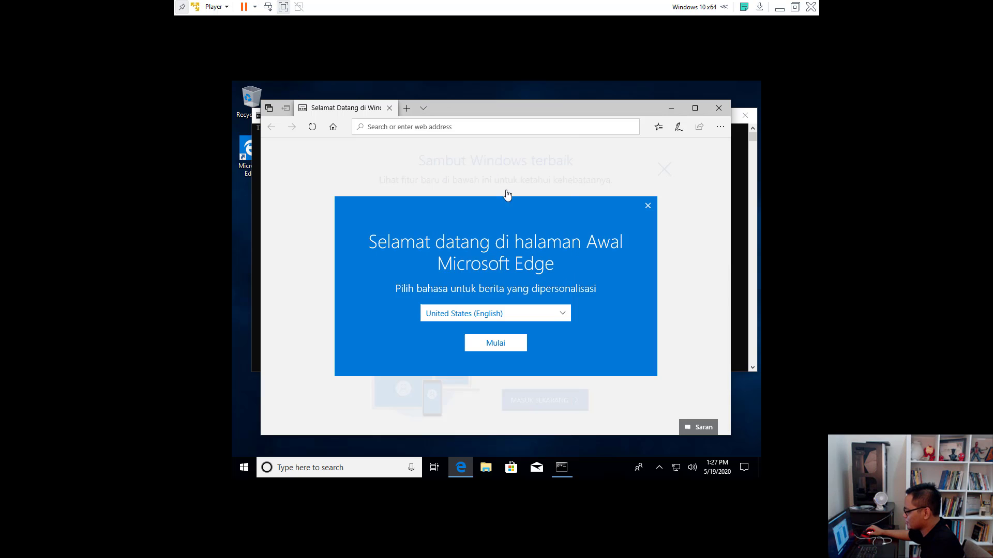
{"action": "left_click", "coordinate": [511, 346]}
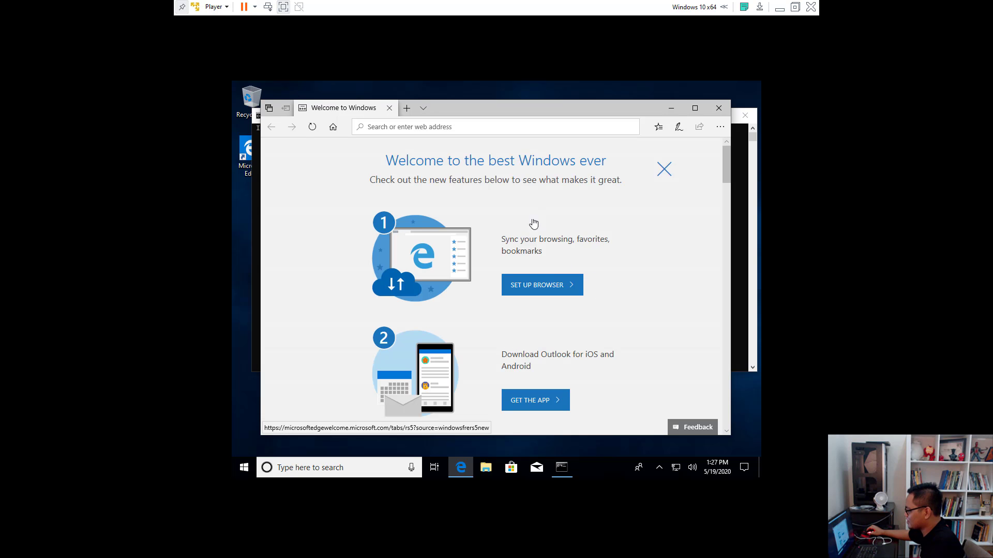
{"action": "left_click", "coordinate": [718, 109]}
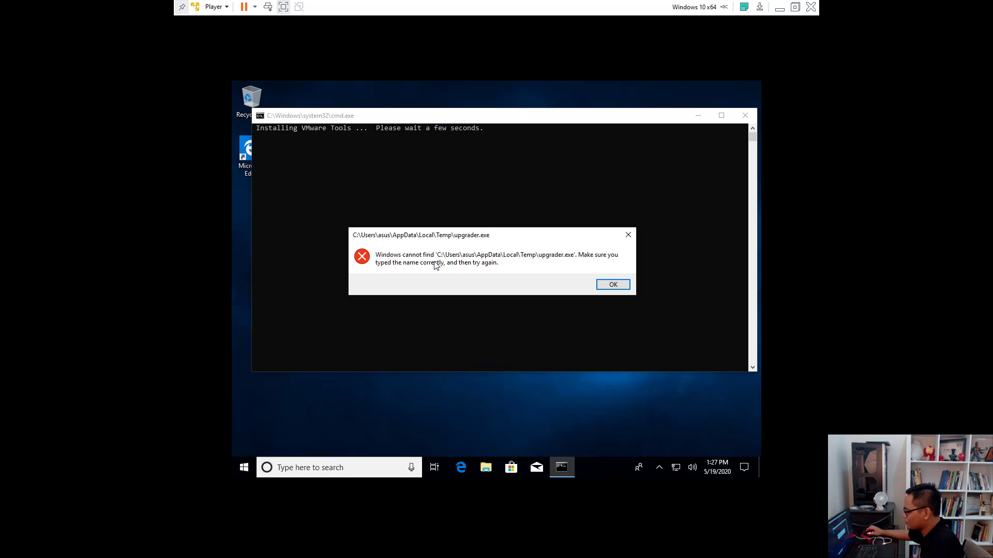
{"action": "left_click", "coordinate": [612, 284]}
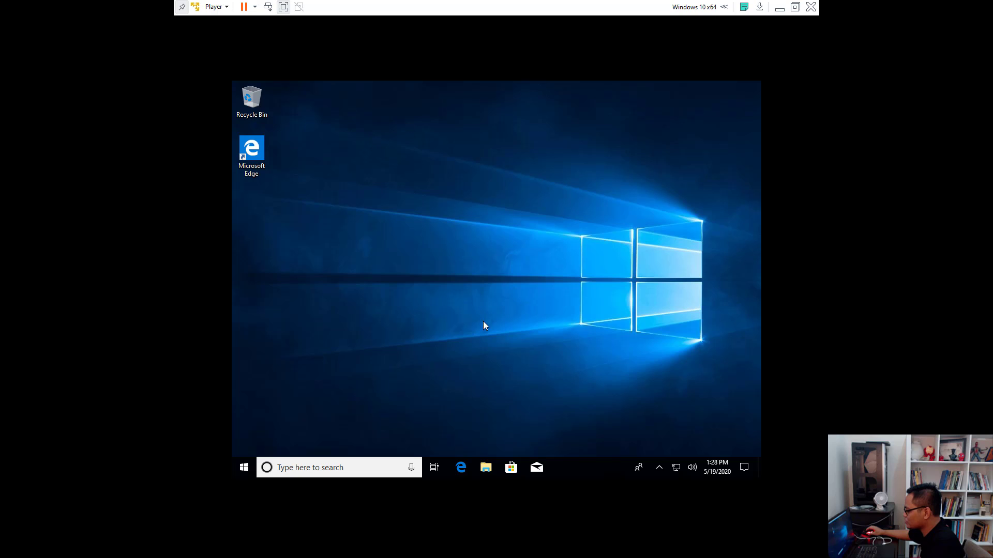
Step: Set the guest Windows display resolution to 1920 × 1080, keep the changes and close the display settings
{"action": "right_click", "coordinate": [482, 226]}
{"action": "right_click", "coordinate": [500, 187]}
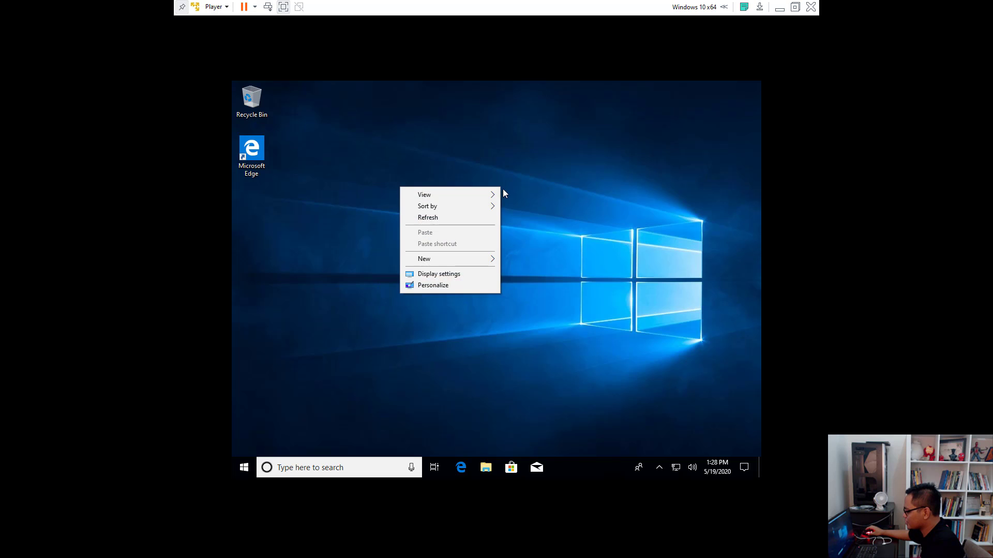
{"action": "left_click", "coordinate": [457, 279]}
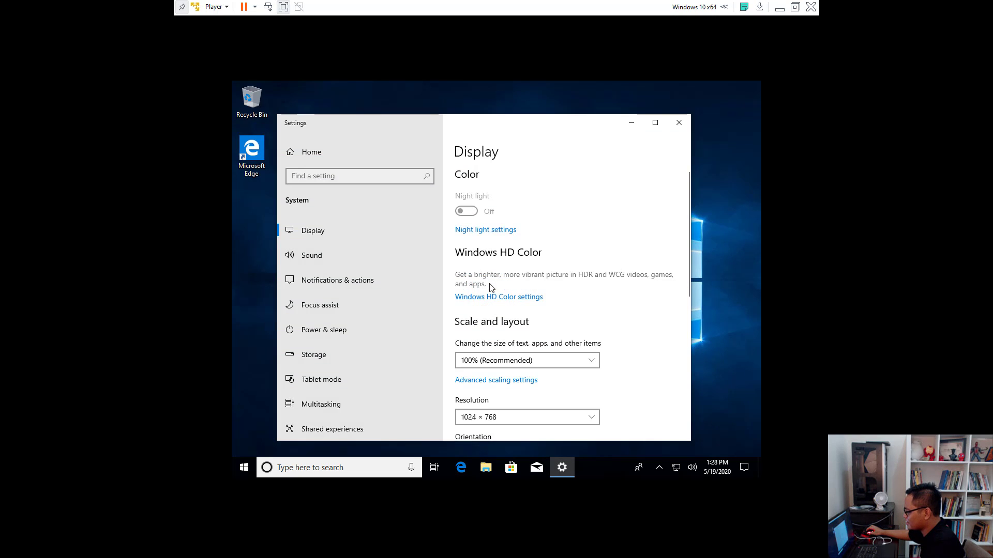
{"action": "scroll", "coordinate": [504, 306], "scroll_direction": "down", "scroll_amount": 1}
{"action": "scroll", "coordinate": [504, 308], "scroll_direction": "down", "scroll_amount": 3}
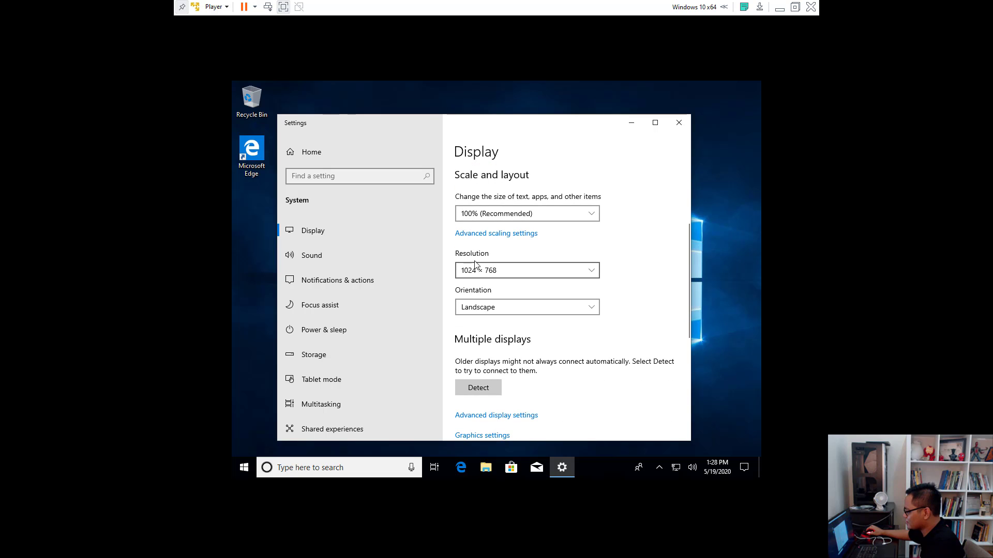
{"action": "left_click", "coordinate": [501, 272]}
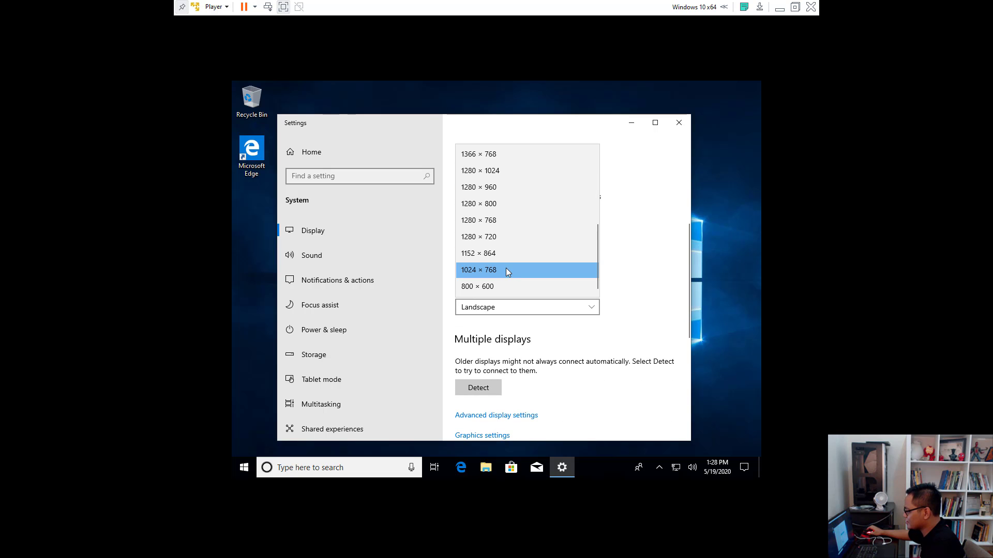
{"action": "scroll", "coordinate": [506, 268], "scroll_direction": "up", "scroll_amount": 3}
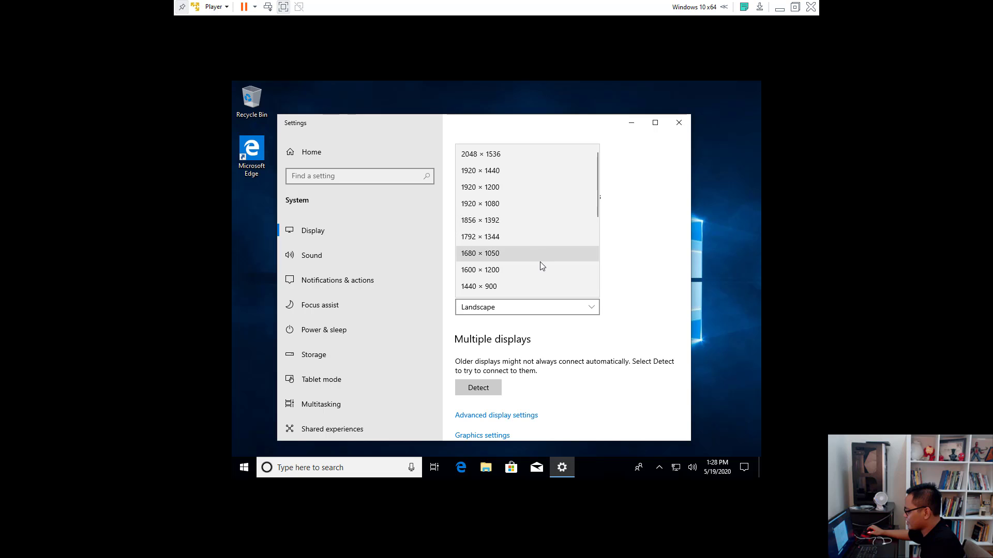
{"action": "left_click", "coordinate": [518, 205]}
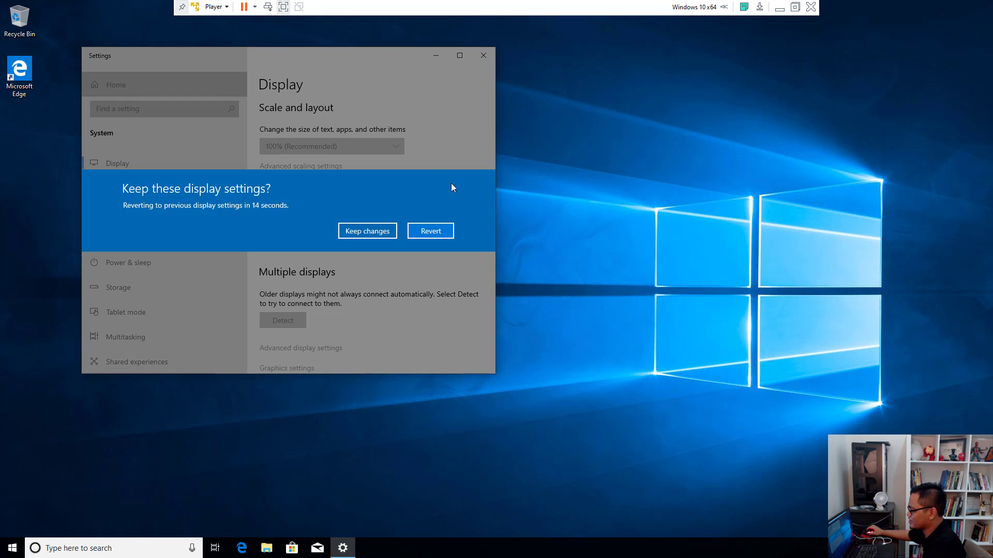
{"action": "left_click", "coordinate": [366, 230]}
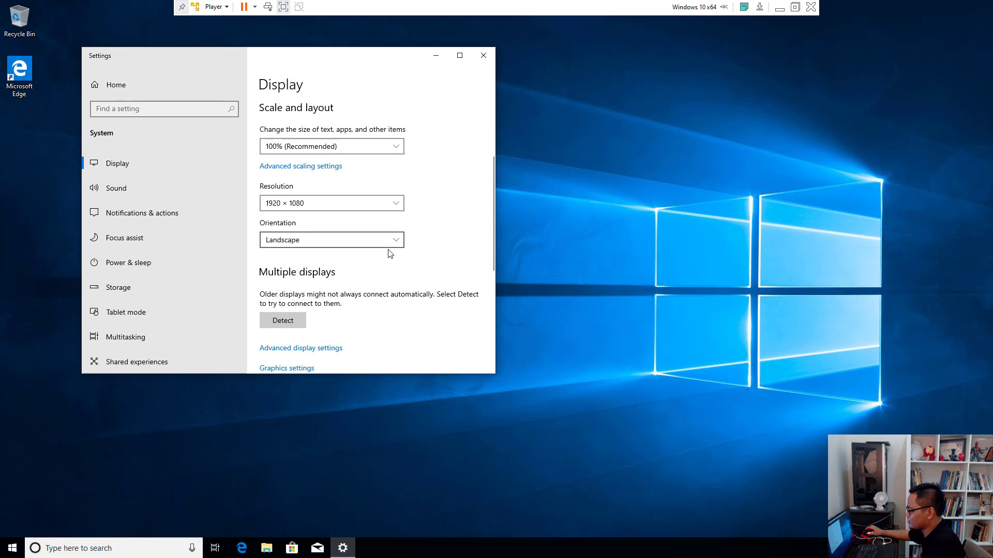
{"action": "left_click", "coordinate": [485, 57]}
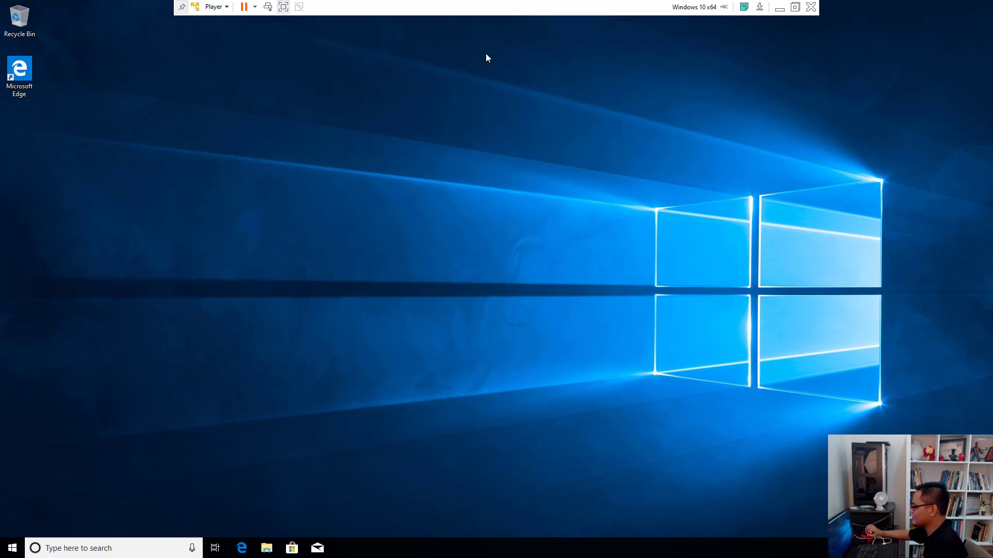